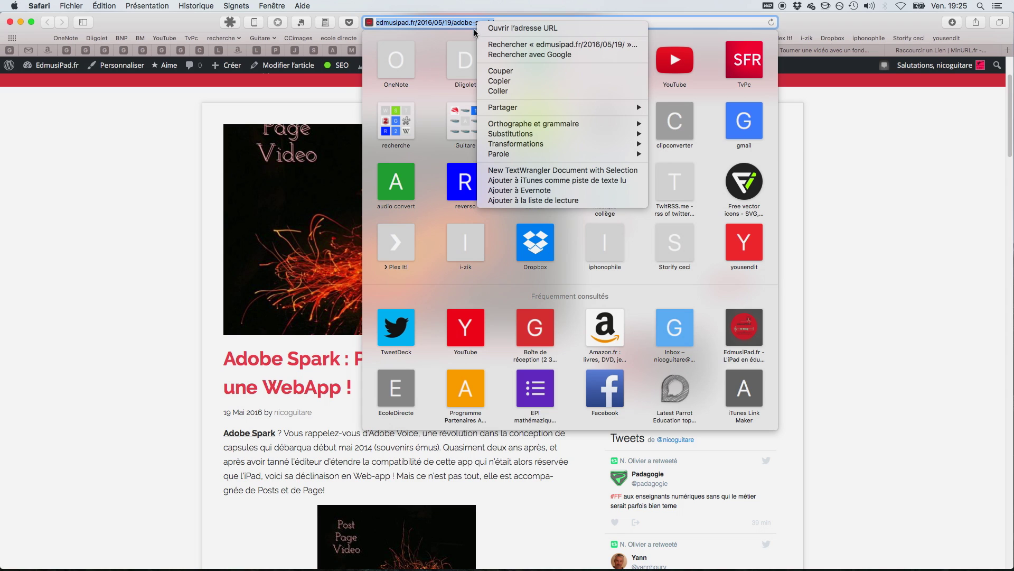
Copy the Adobe Spark article's address and paste it as the link to shorten in MinURL
click(496, 82)
click(870, 106)
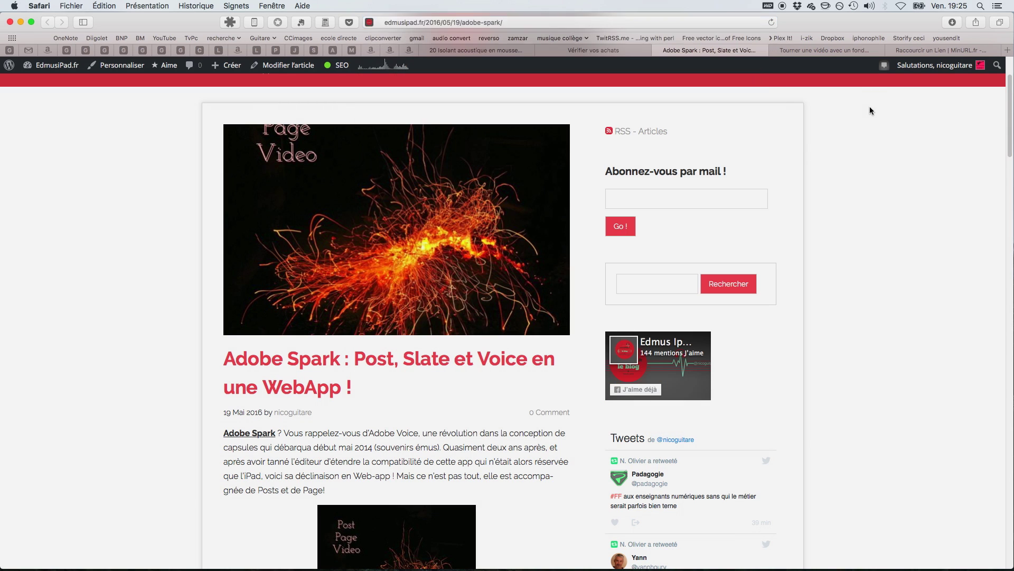
click(919, 52)
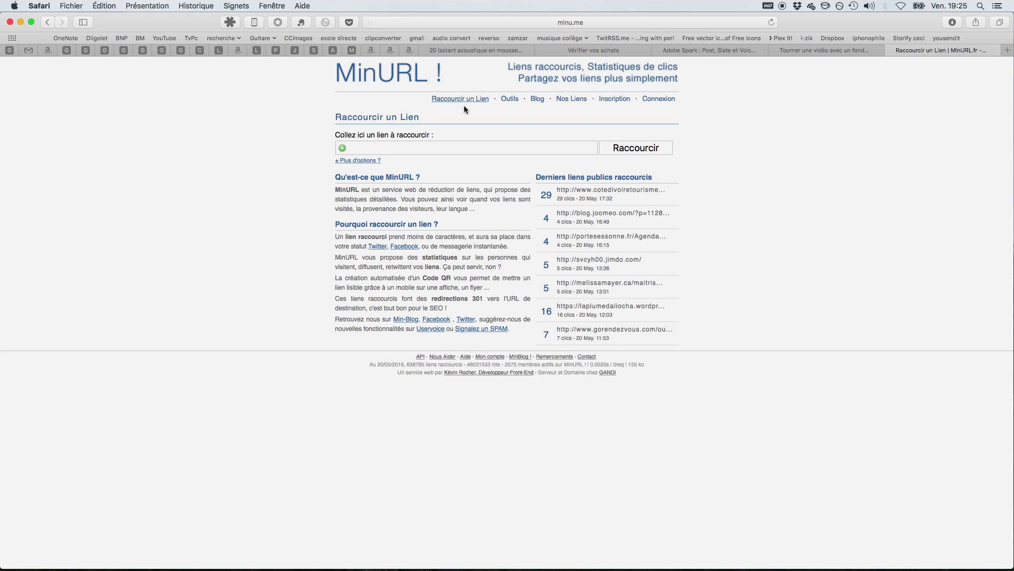
right_click(381, 148)
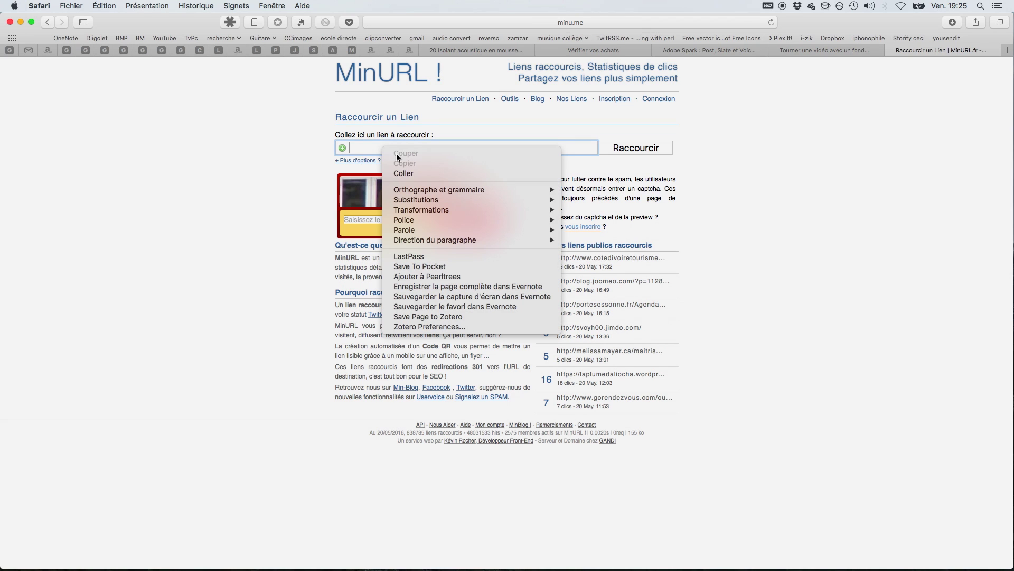
click(414, 174)
Load a different captcha image, enter its verification text and shorten the Adobe Spark article link
click(365, 219)
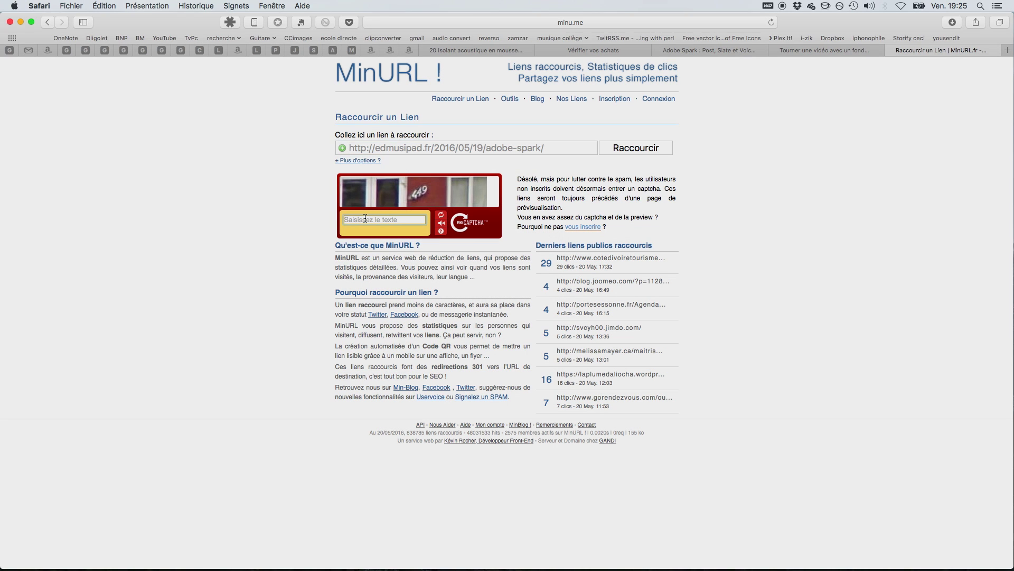
click(442, 215)
text(292)
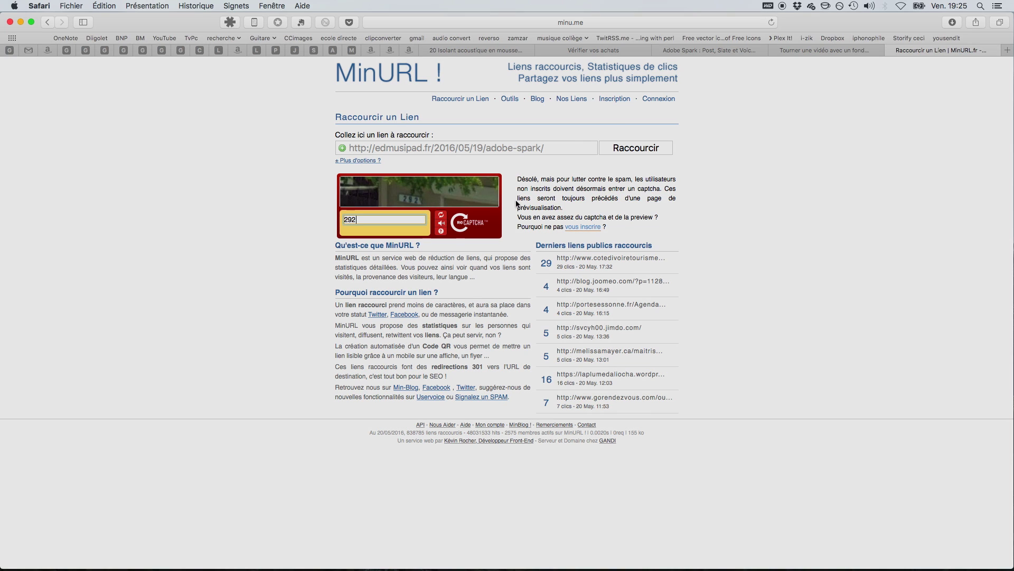
click(629, 150)
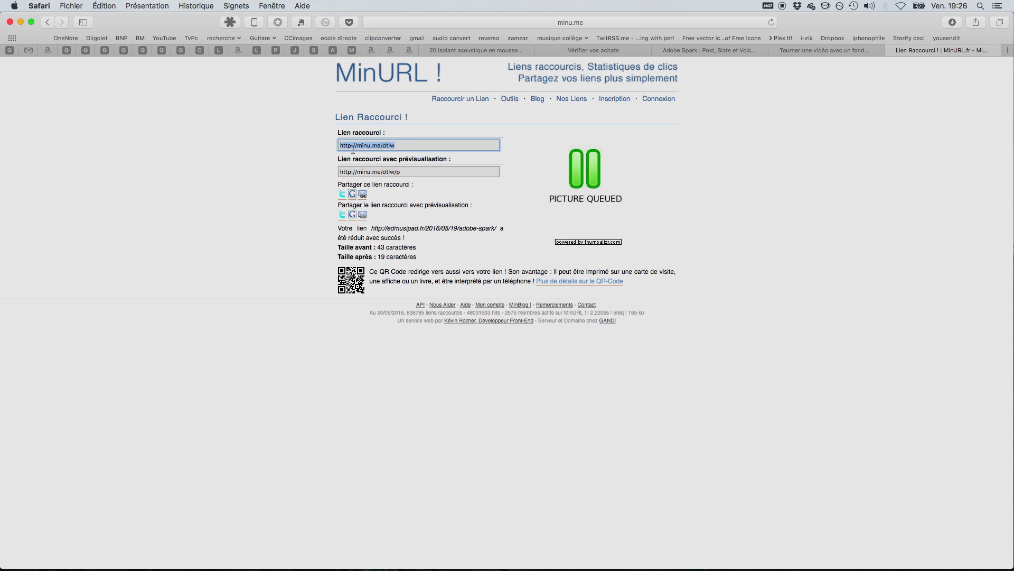
Copy the generated short link, open it in a separate tab to check its destination, and close that tab
click(395, 145)
key(super+a)
key(super+c)
key(super+t)
key(super+v)
key(Return)
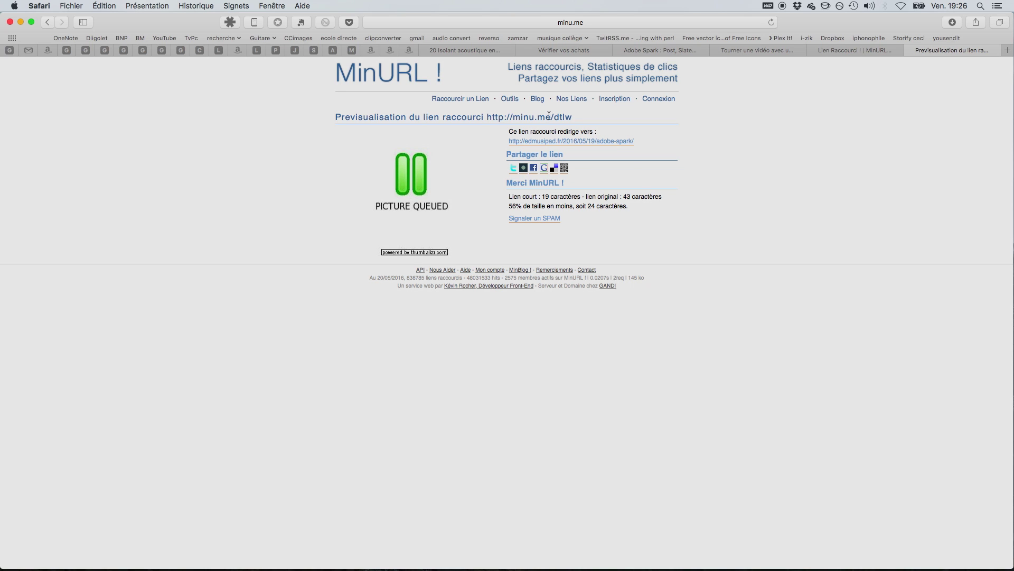
key(super+w)
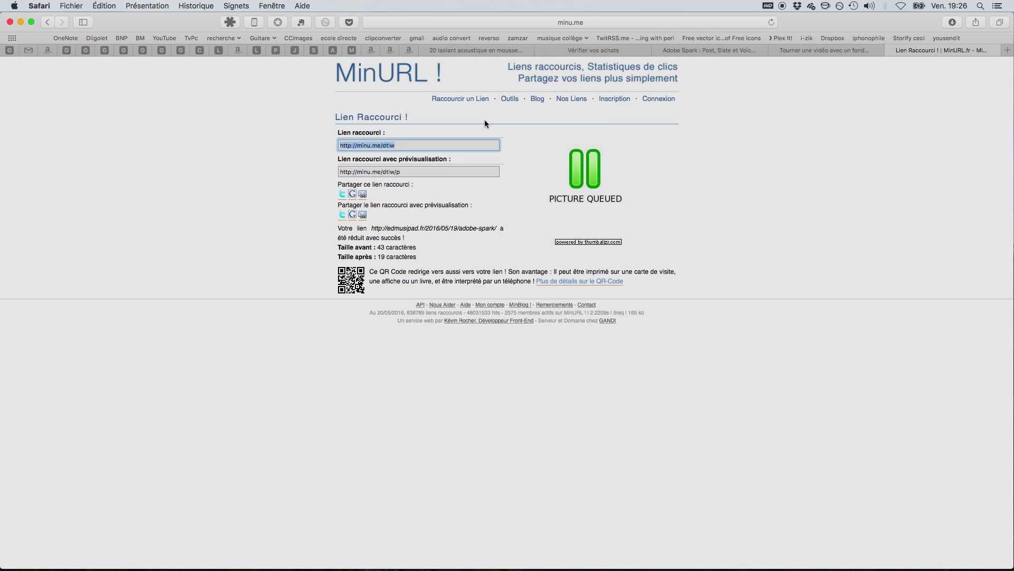
Sign in to MinURL with the Twitter account and authorize the application to use it
click(670, 101)
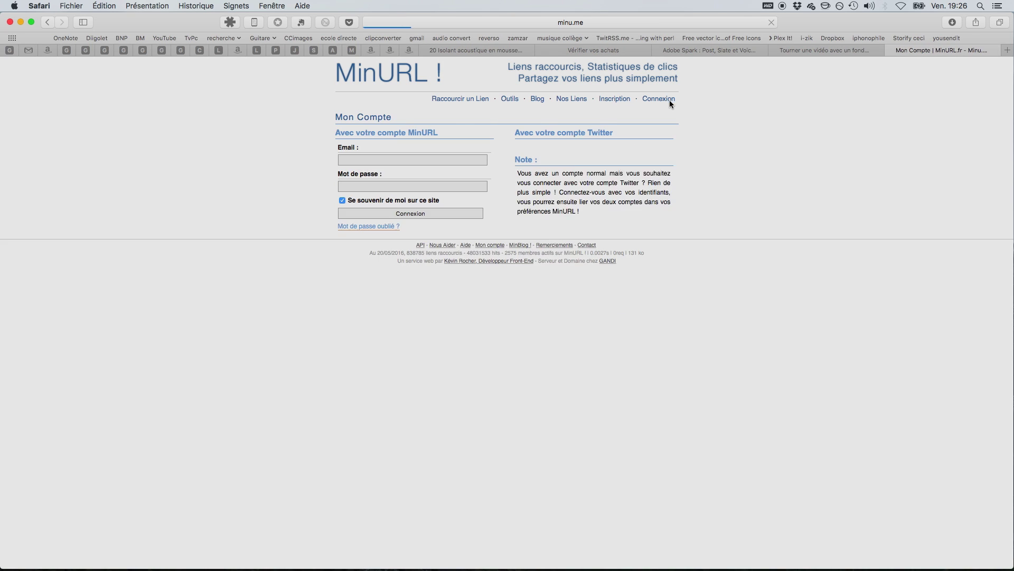
click(559, 148)
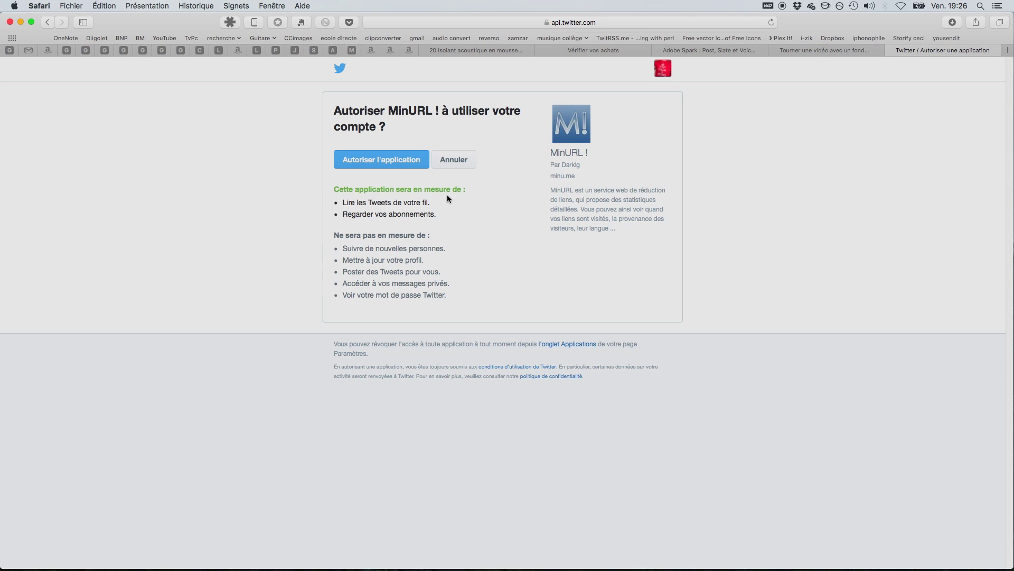
click(384, 166)
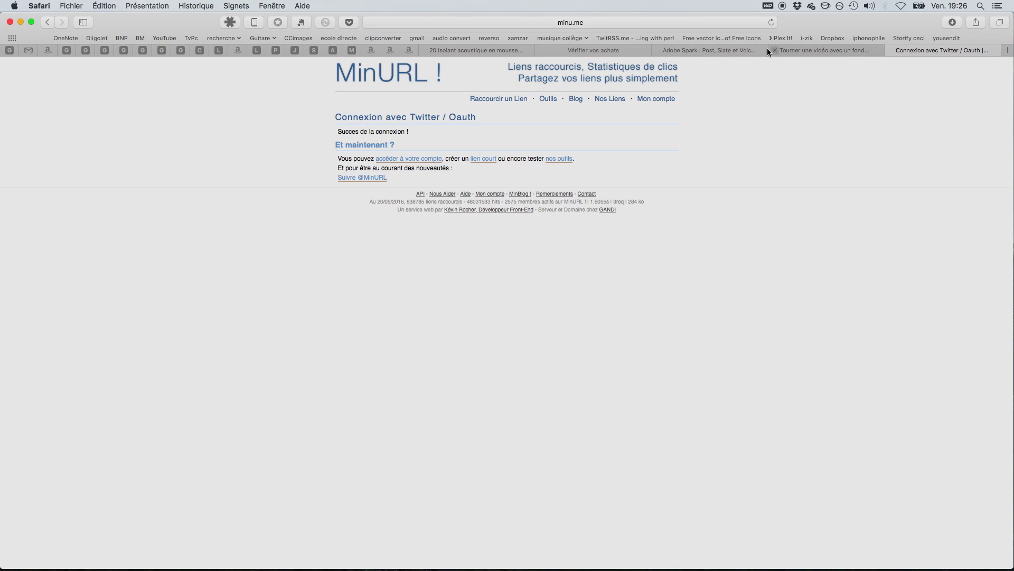
Copy the Adobe Spark article's address again and shorten it in MinURL while signed in
click(738, 49)
click(568, 23)
key(super+c)
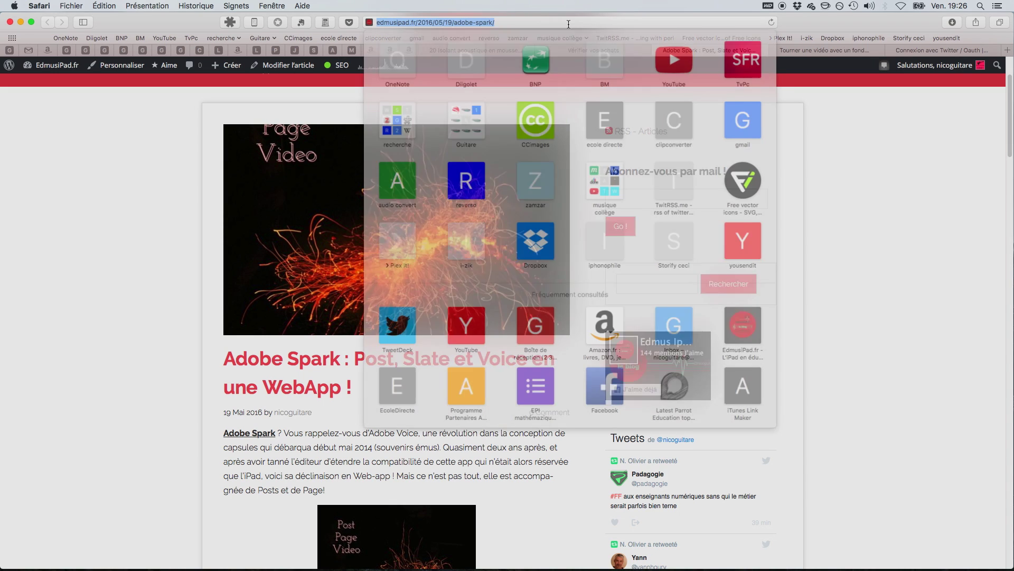
click(156, 220)
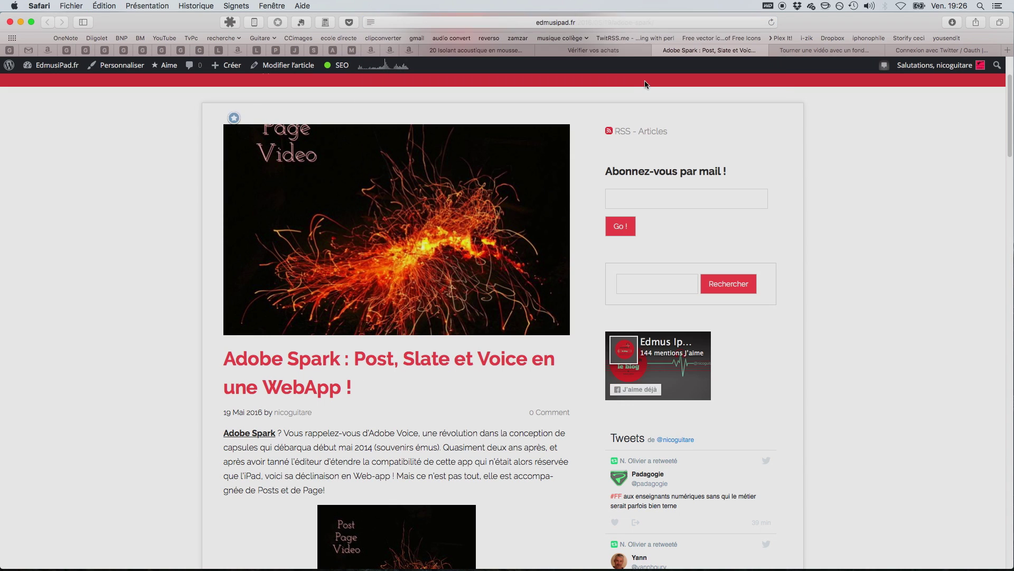
click(927, 50)
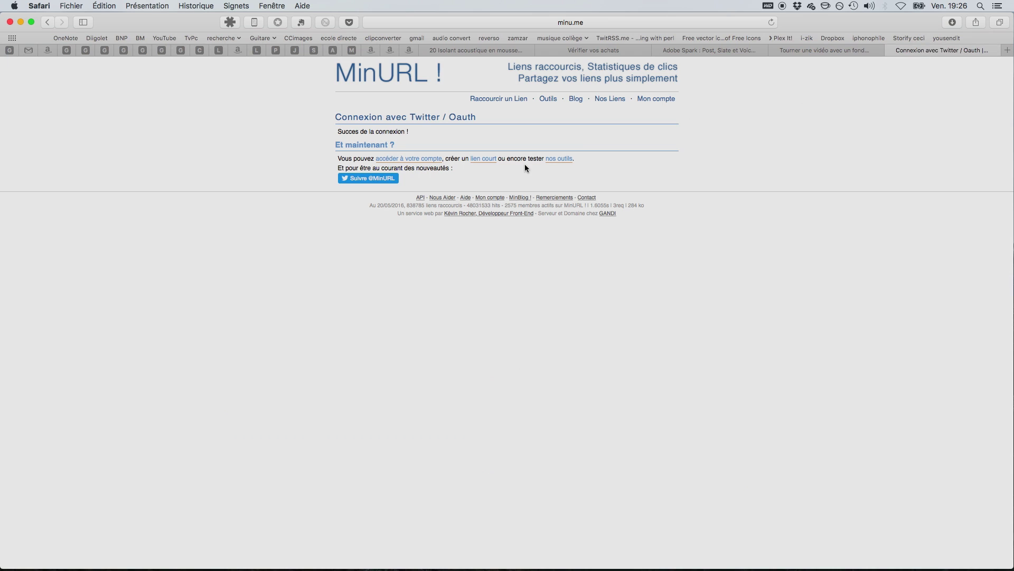
click(503, 100)
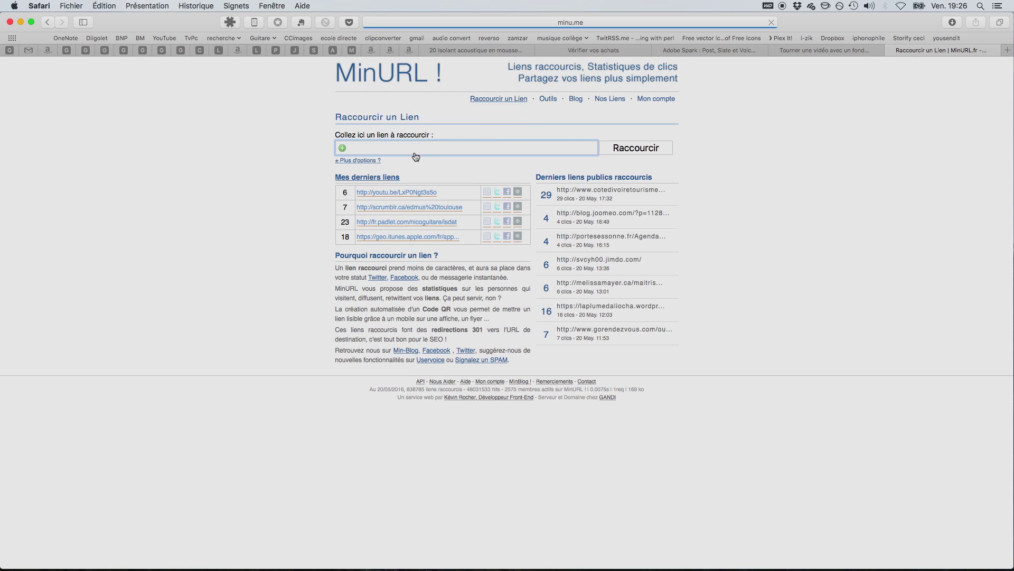
key(super+v)
click(636, 147)
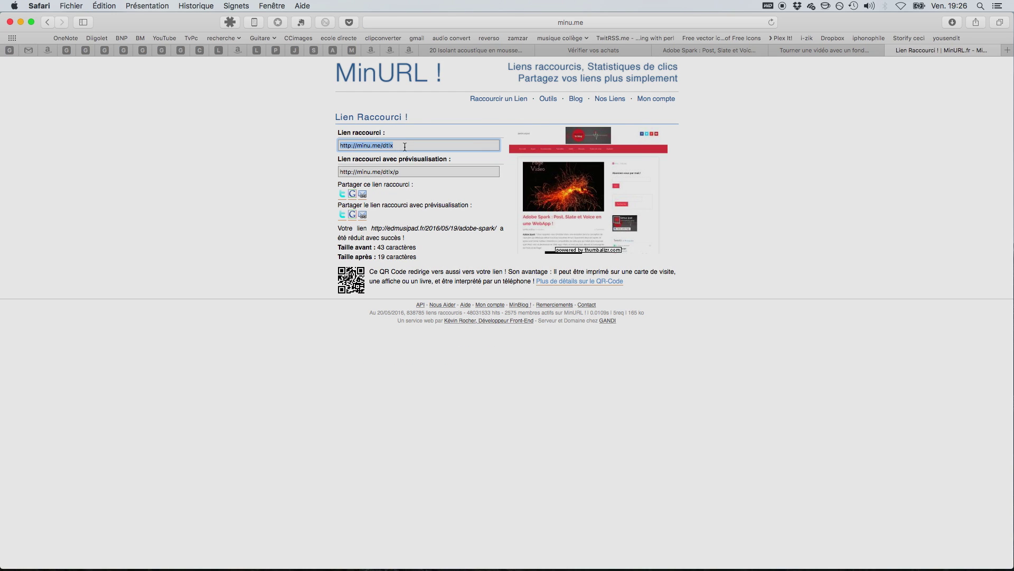
key(super+t)
text(http://minu.me/dtlx)
key(Return)
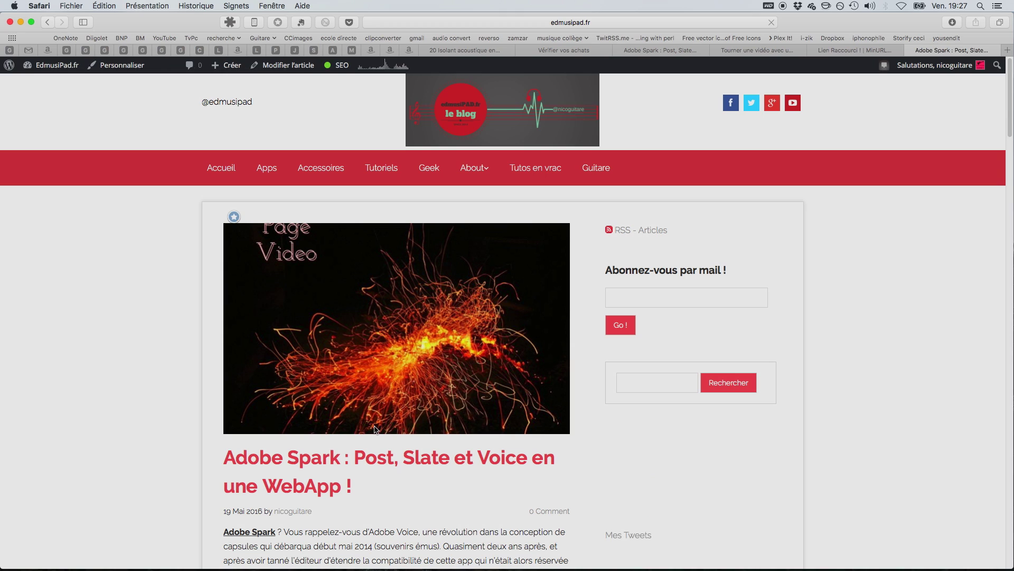
key(super+w)
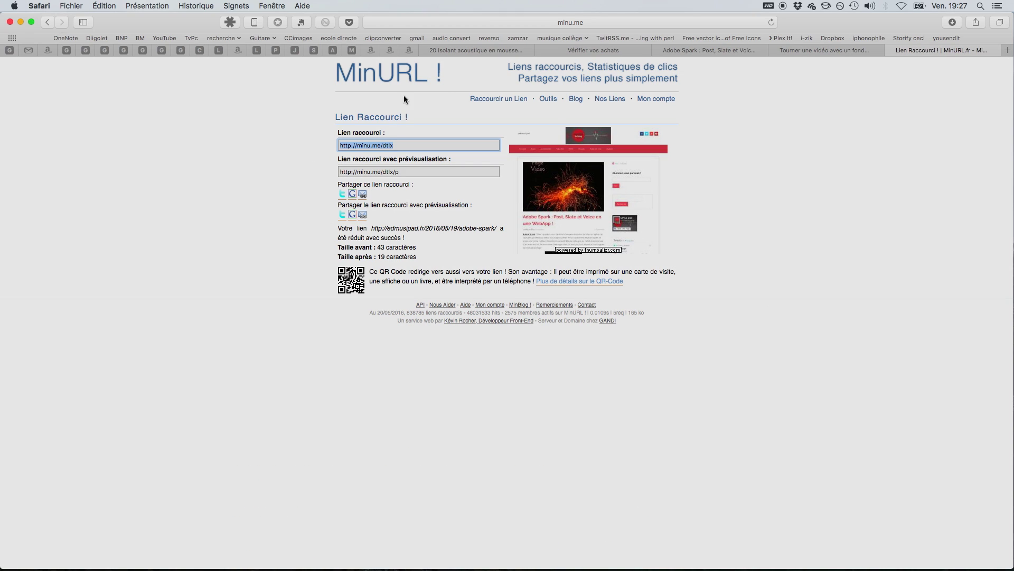
Start another MinURL short link and paste in the address of the article "Tourner une vidéo avec un fond vert & Green Screen"
click(498, 100)
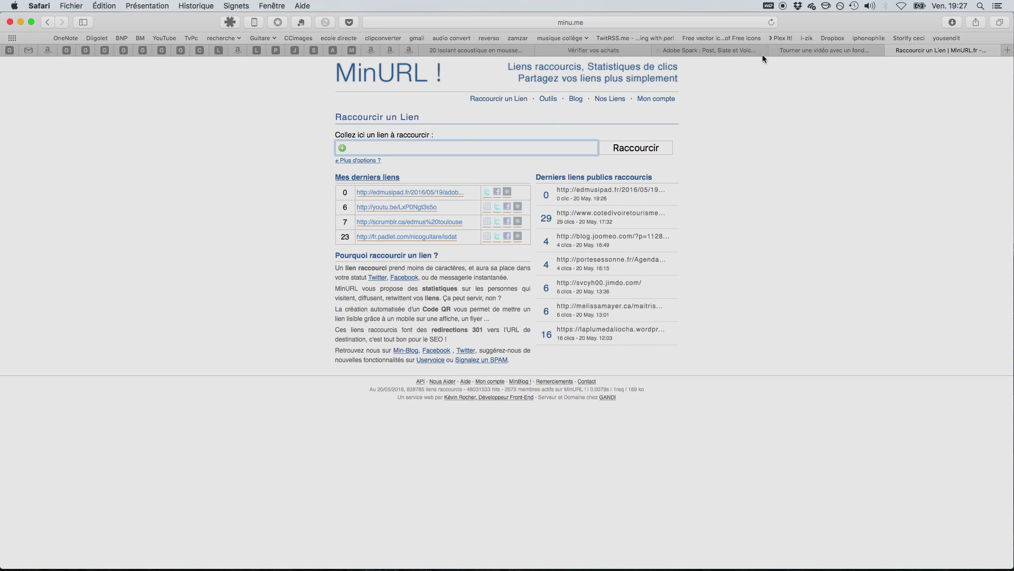
click(814, 49)
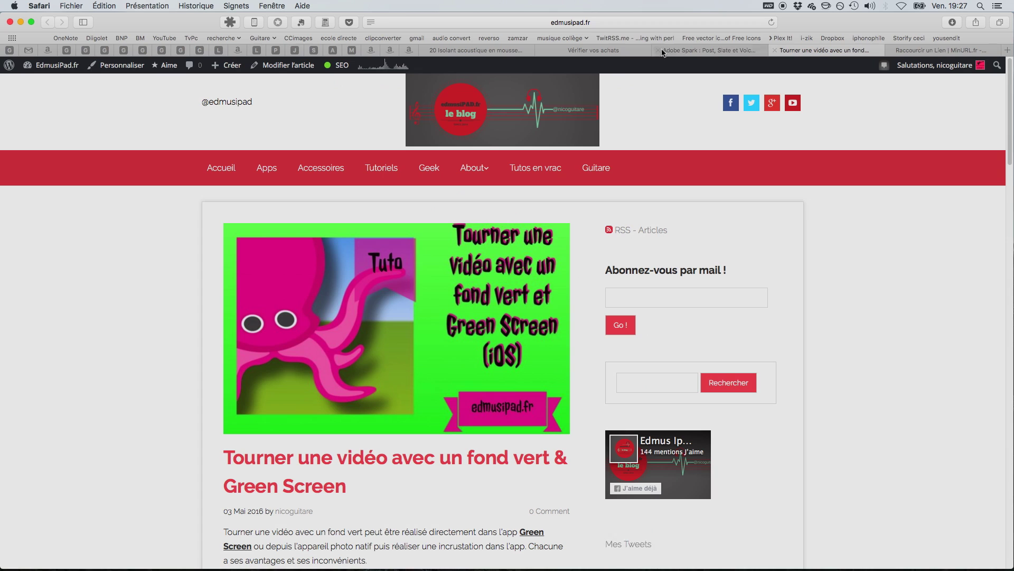
click(572, 22)
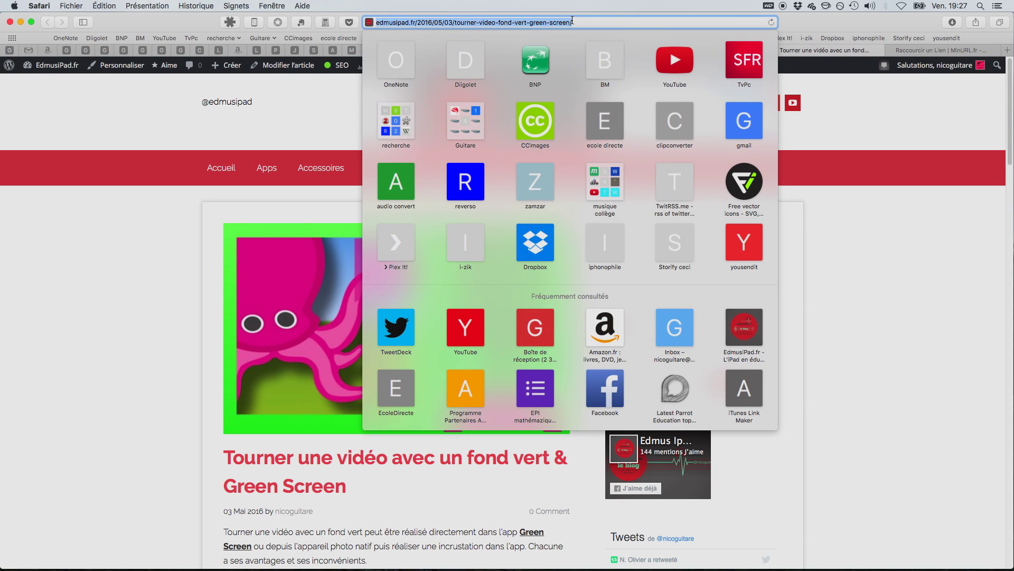
click(169, 212)
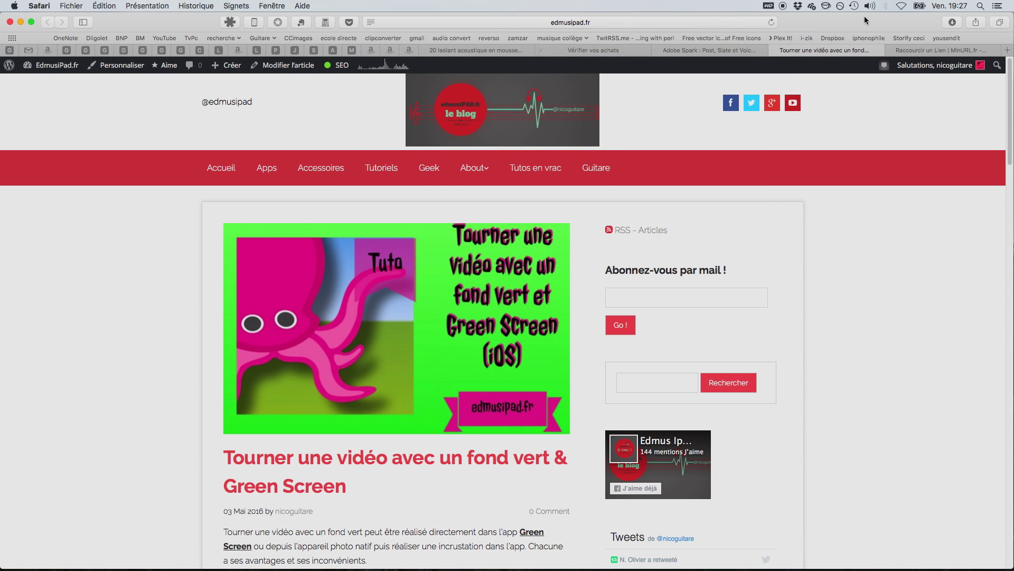
click(929, 50)
key(super+v)
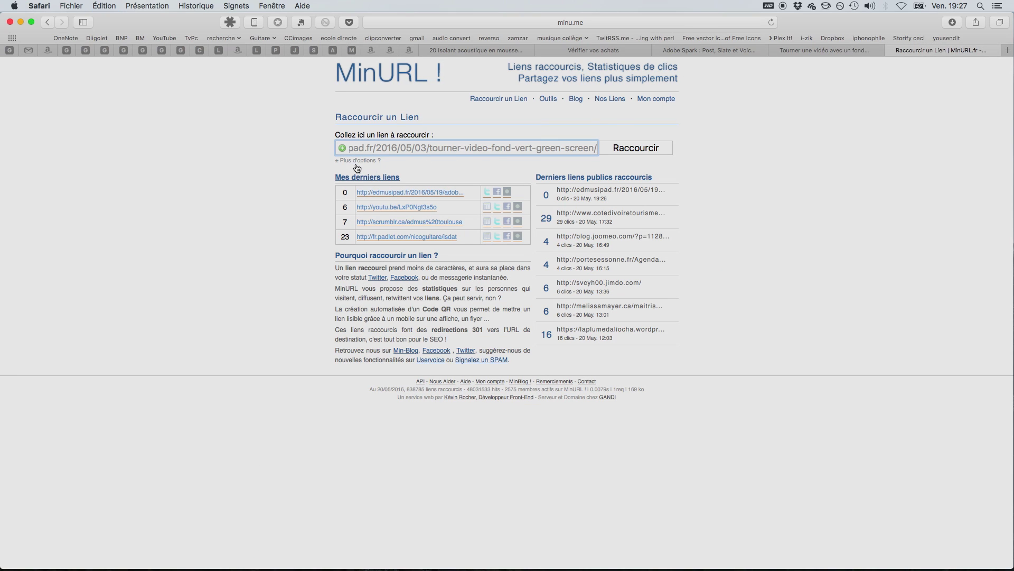
Show the extra link options, personalize the link as "greenscreen" and shorten it
click(356, 161)
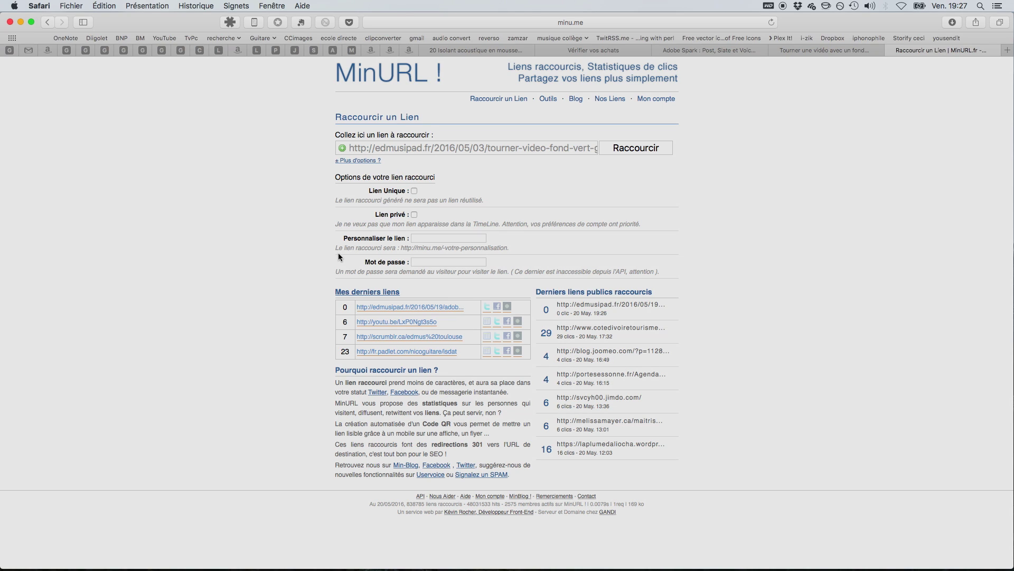
click(435, 238)
text(gre)
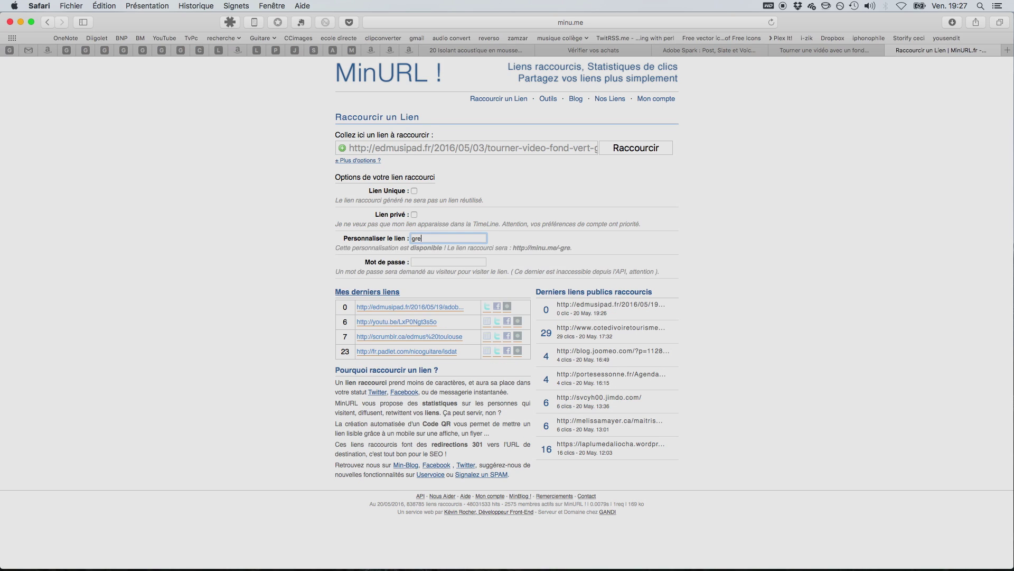
text(enscreen)
click(637, 151)
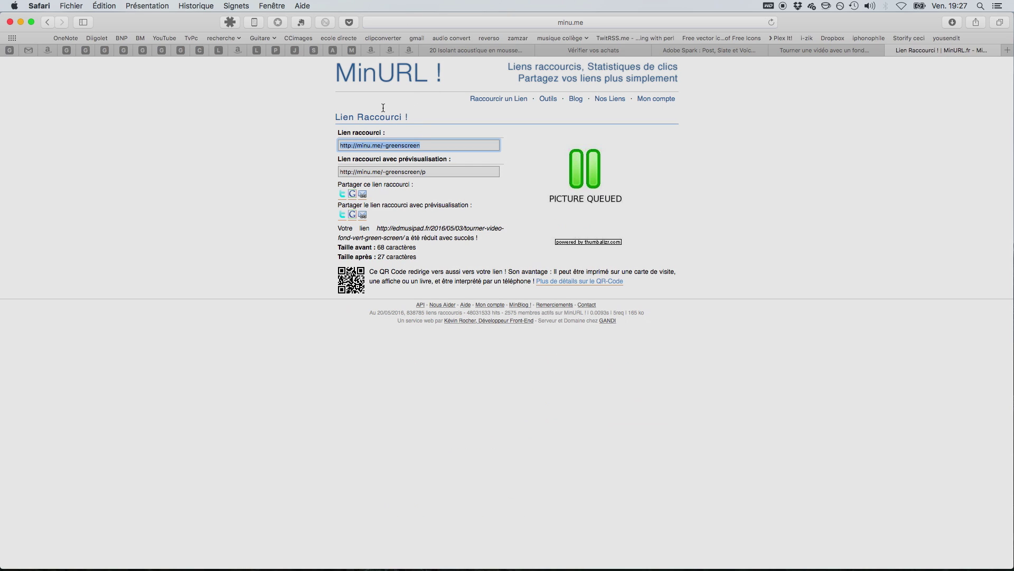
Open the short link's QR code at full size and save the image to the Bureau folder as "green screen"
click(343, 277)
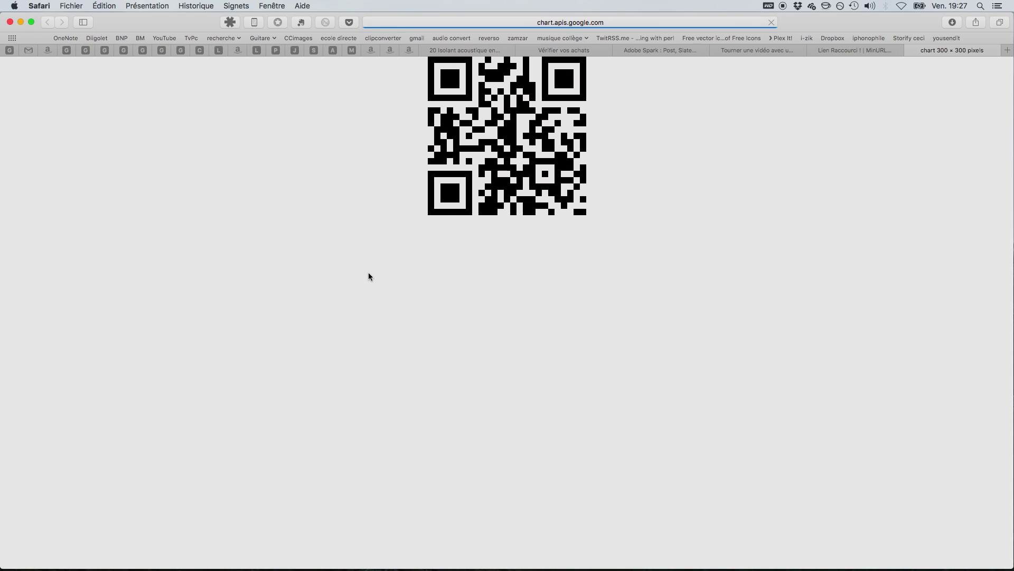
right_click(464, 178)
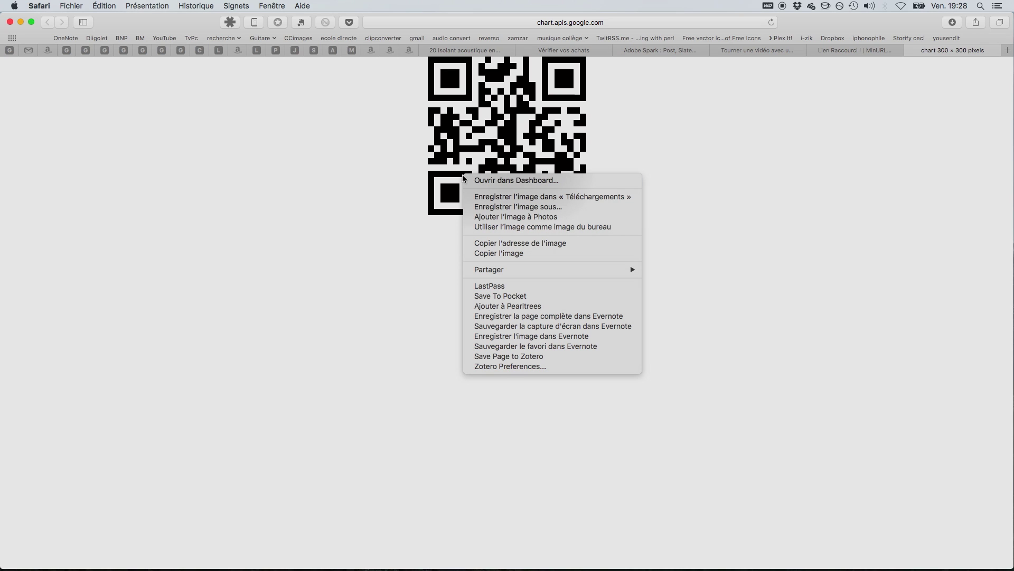
click(519, 211)
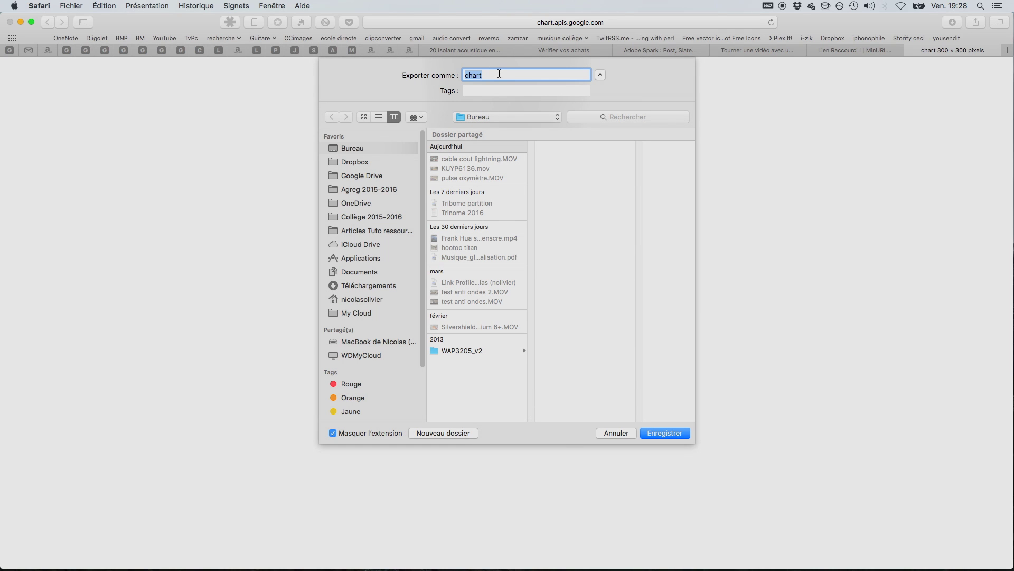
text(green screen)
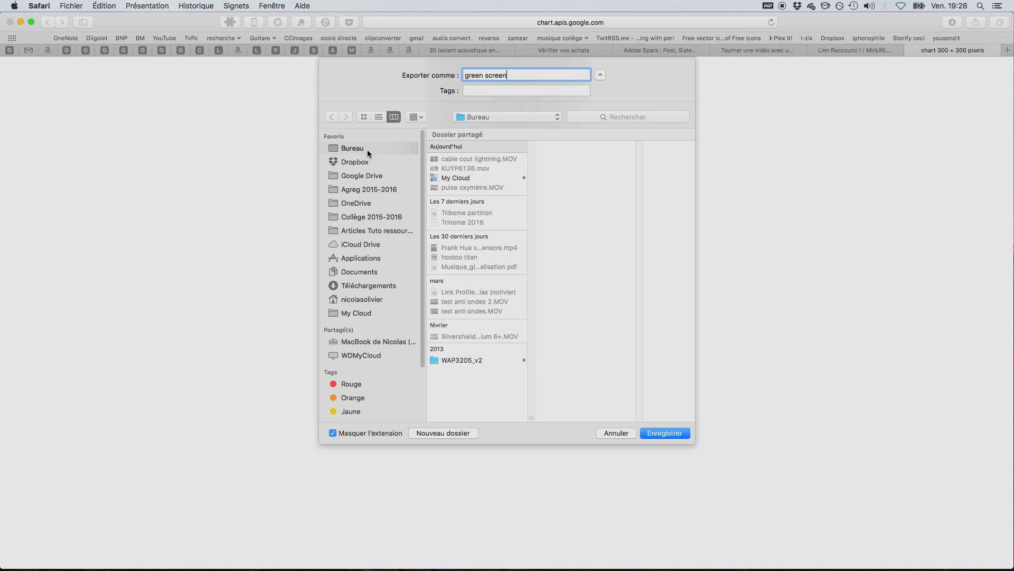
click(664, 433)
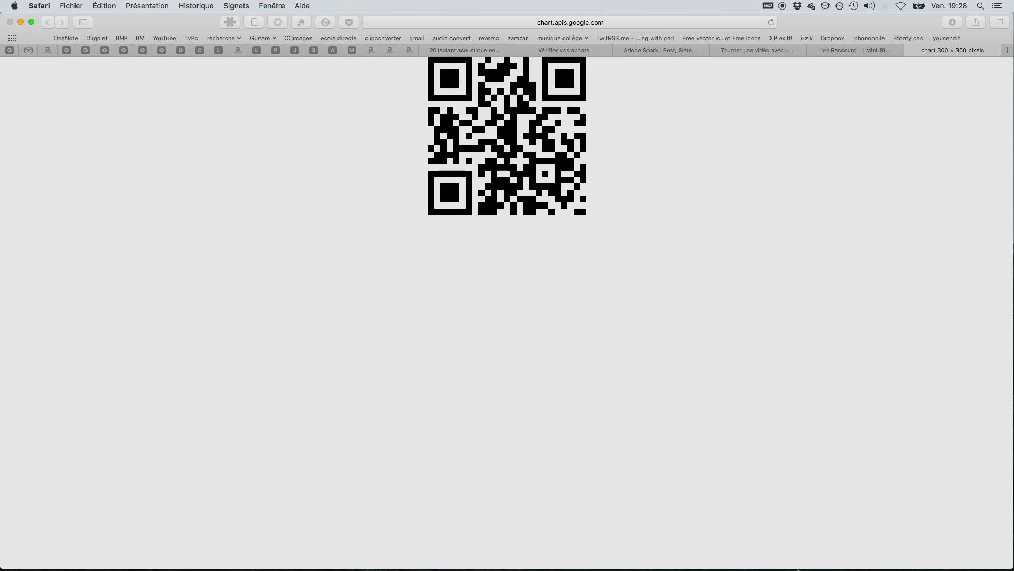
Switch to Notes, start a new empty note and move its window over the QR code page
mouse_move(772, 565)
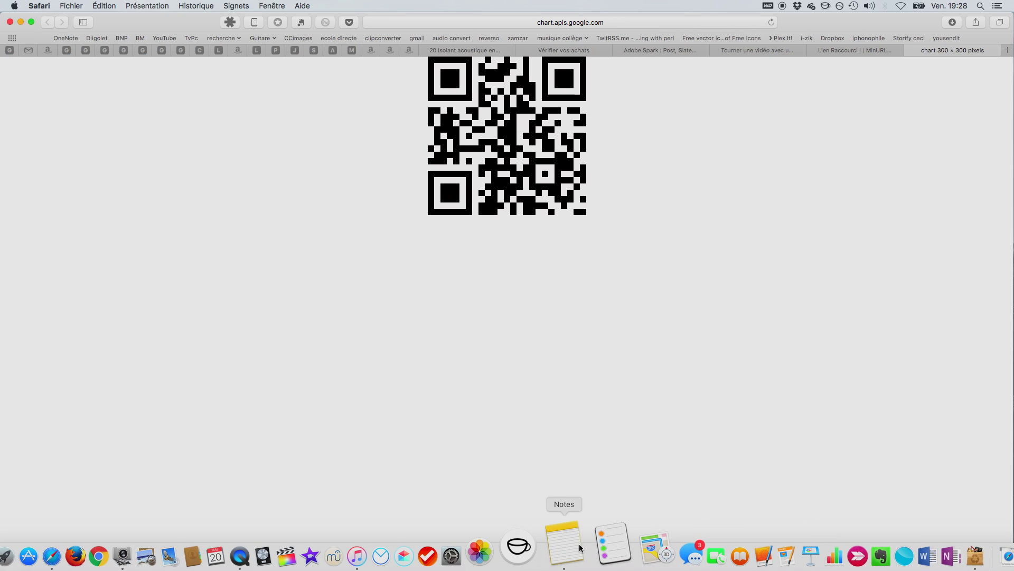
click(580, 548)
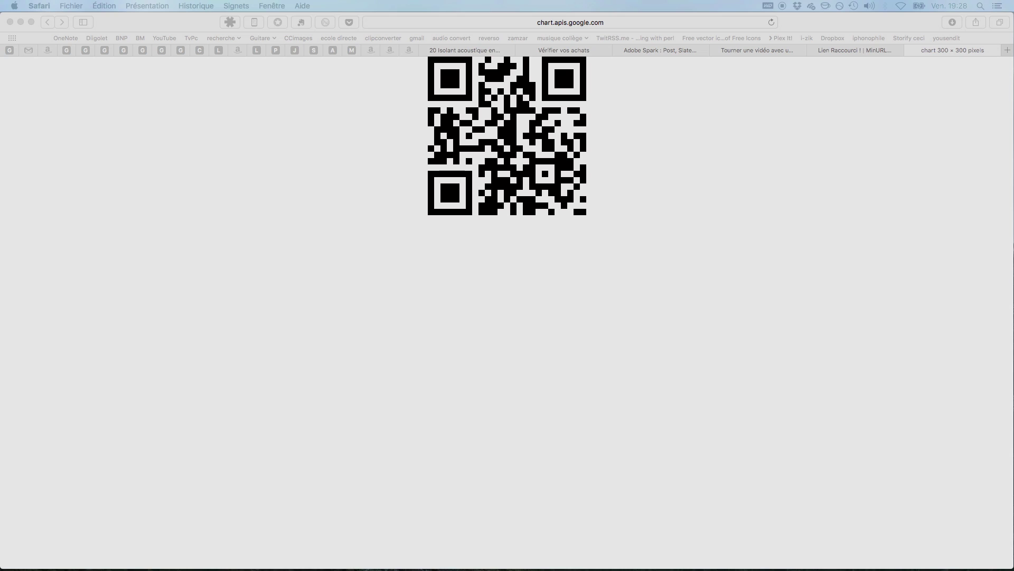
drag(274, 93, 448, 176)
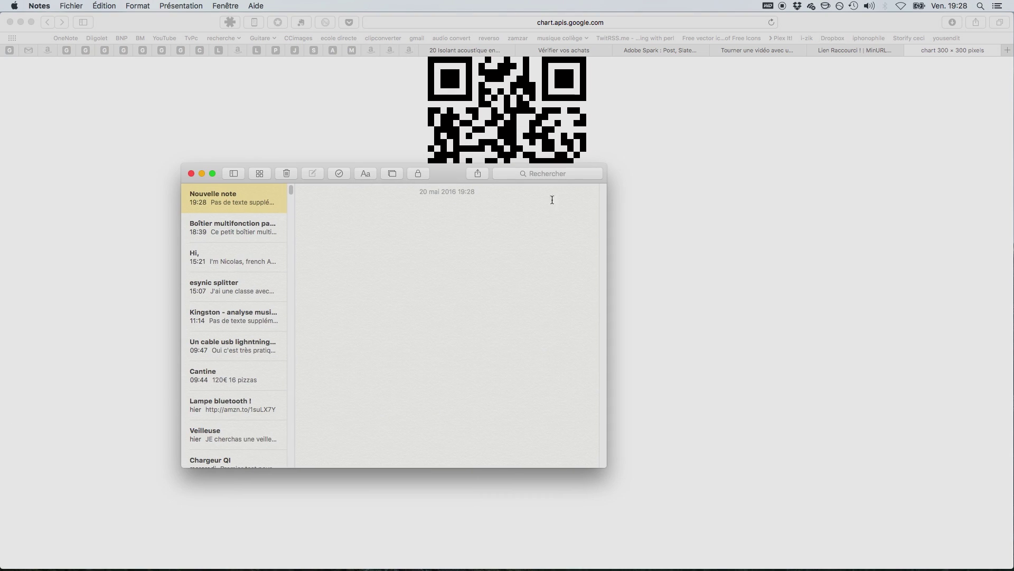
click(423, 215)
Copy the personalized short link from the MinURL result page and paste it into the new note
click(841, 53)
click(447, 144)
key(super+a)
key(super+c)
key(super+Tab)
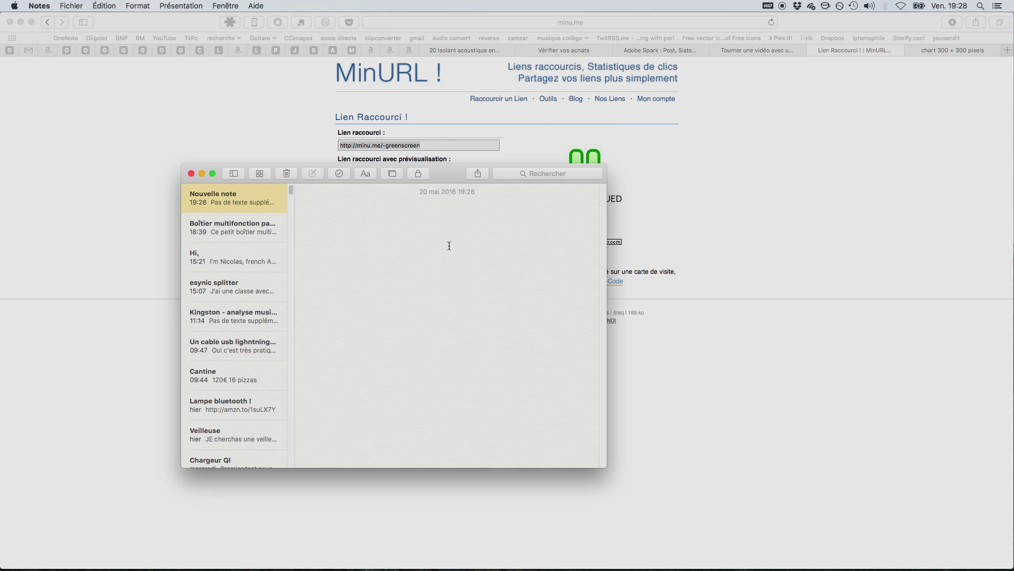
key(super+v)
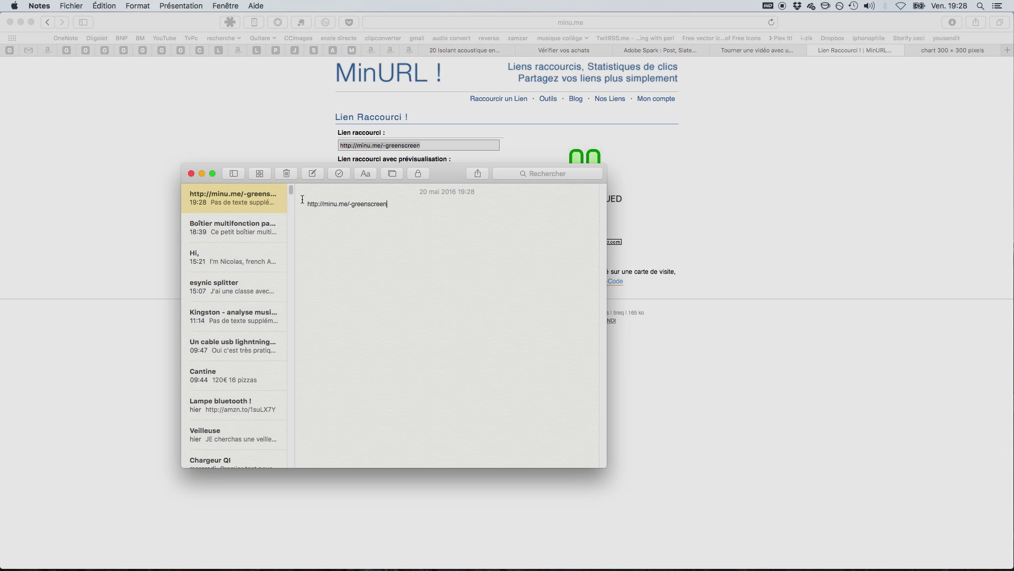
drag(326, 203, 284, 203)
key(BackSpace)
key(Return)
key(Return)
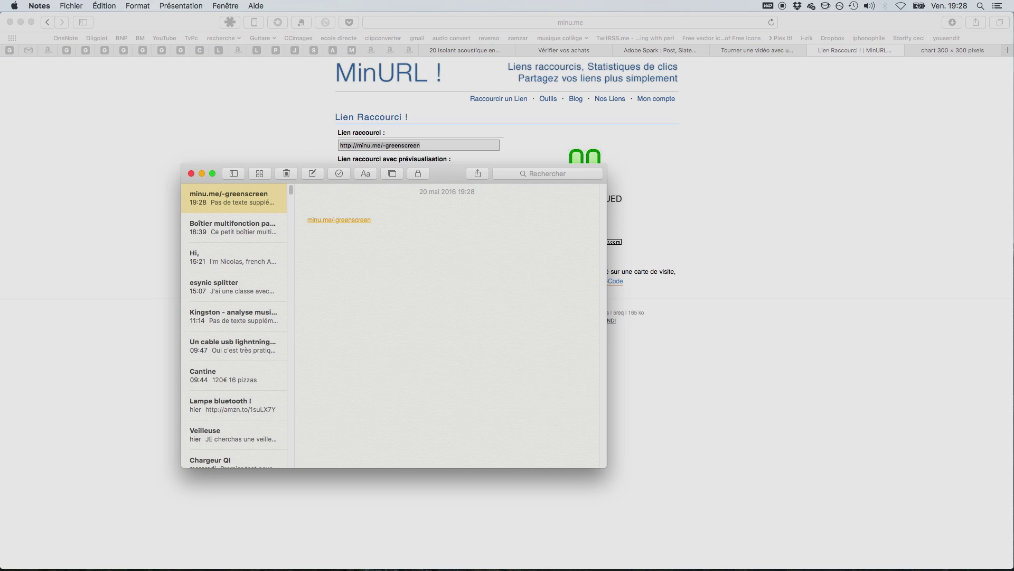
Switch to Finder, open the Bureau folder and insert its "green screen" image into the note below the link
key(super+Tab)
key(super+Tab)
key(super+Tab)
key(super+Tab)
key(super+Tab)
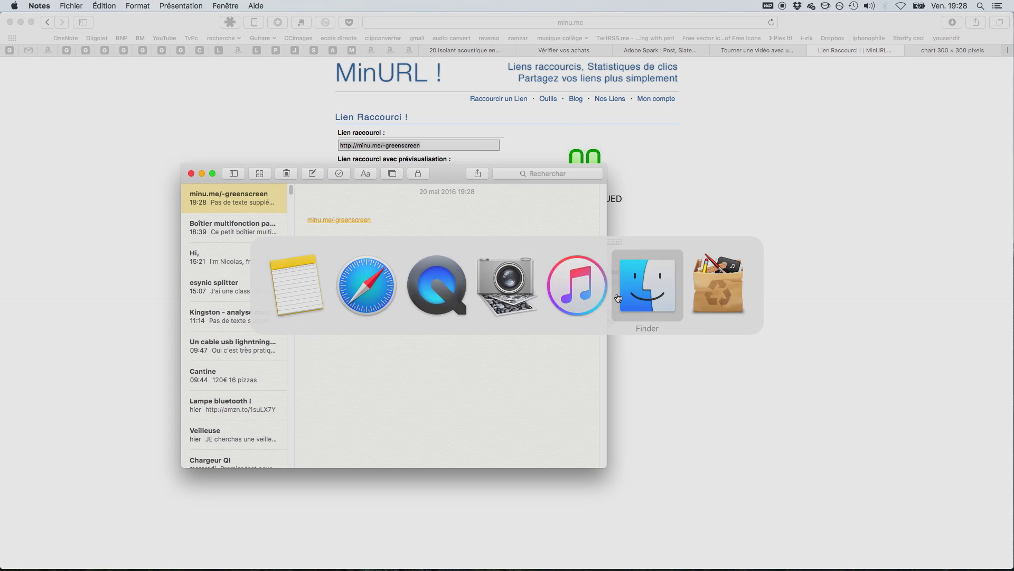
key(shift+super+d)
click(305, 132)
drag(305, 132, 564, 360)
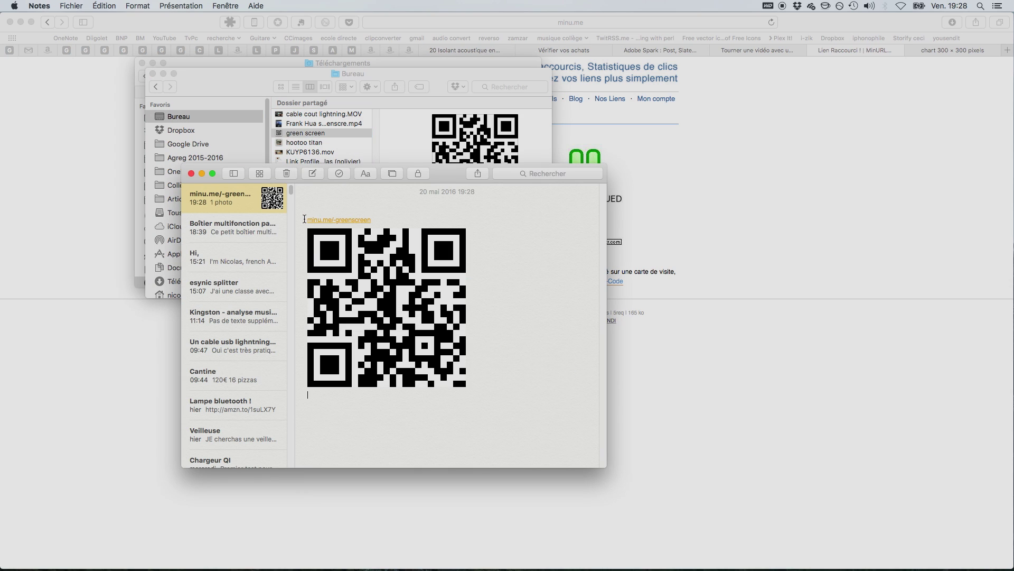
Add the line "Retrouvez le tutoriel de Green en flanchant ce code ou en tapant :" above the link in the note
key(Return)
text(R)
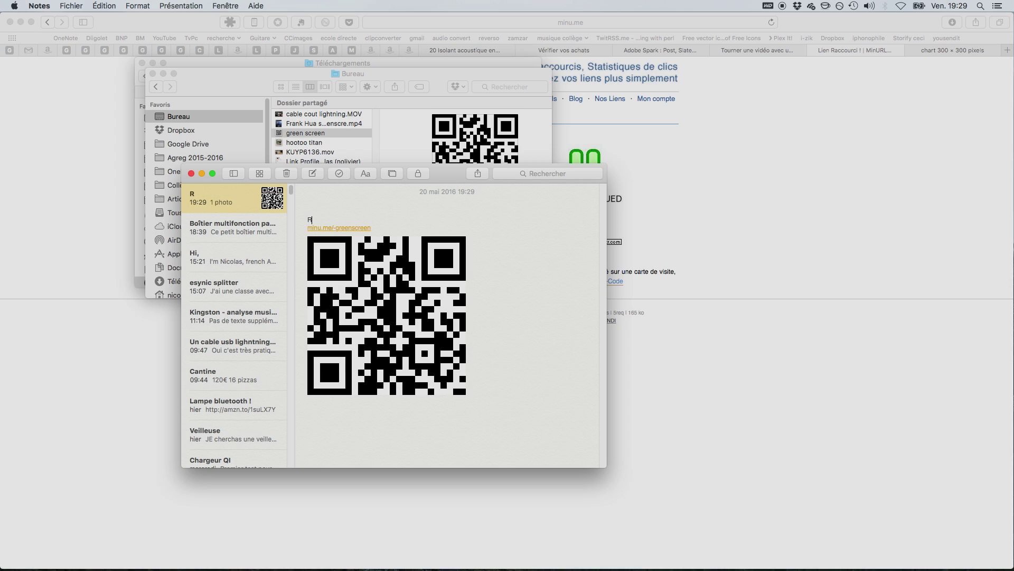
text(etrouvez le tutor)
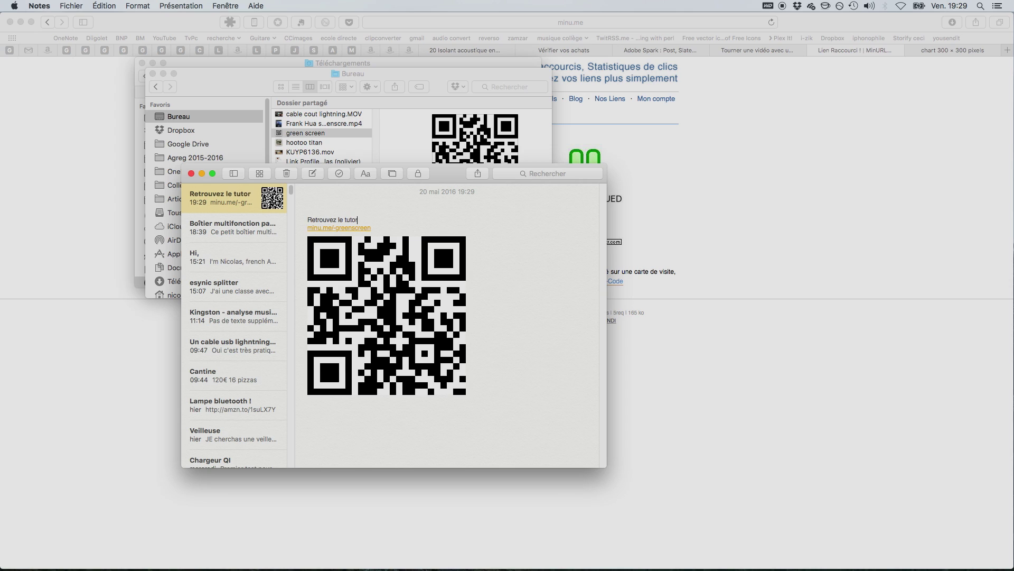
text(iel de Green en flasha)
text(t)
key(BackSpace)
key(BackSpace)
key(BackSpace)
key(BackSpace)
key(BackSpace)
text(nchant ce code)
text(en tapant :)
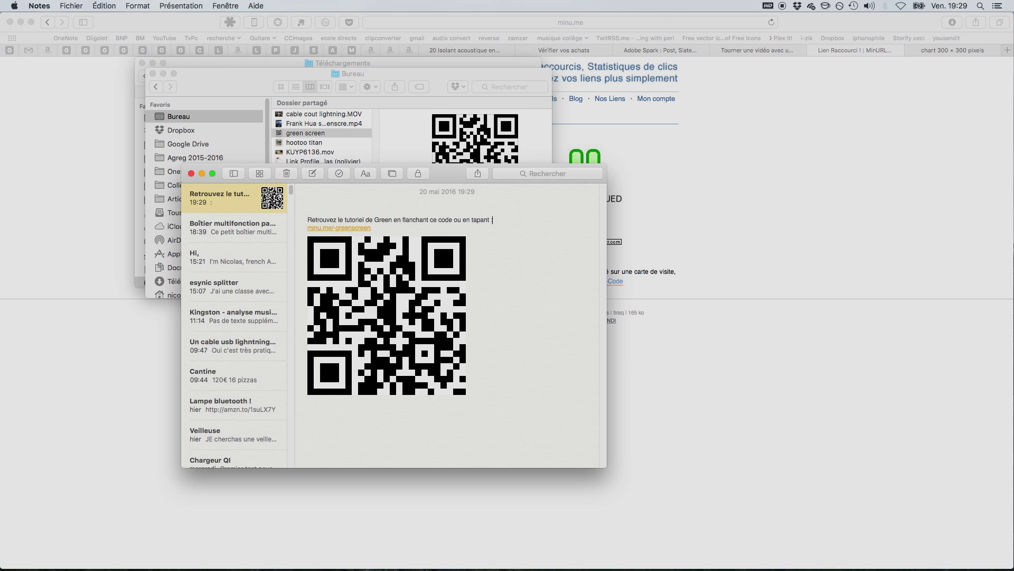
Correct "flanchant" to "flashant" and add a blank line above and below the link
click(411, 219)
key(Delete)
key(Return)
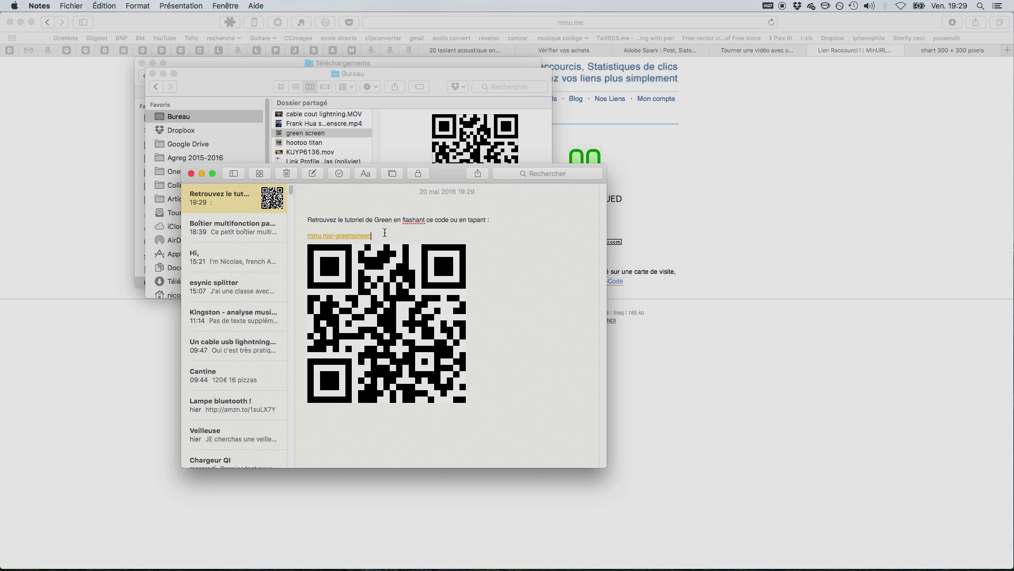
key(Return)
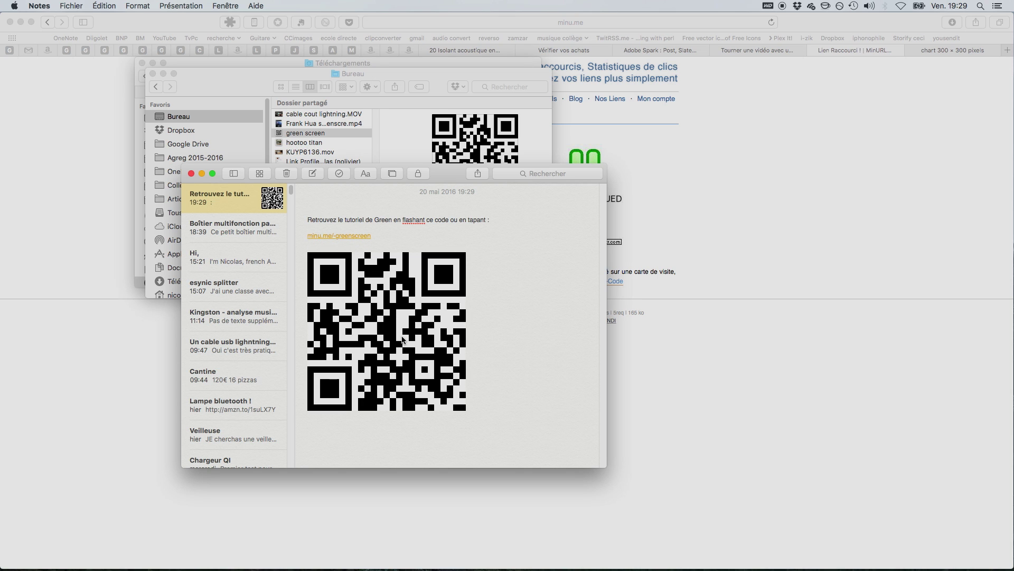